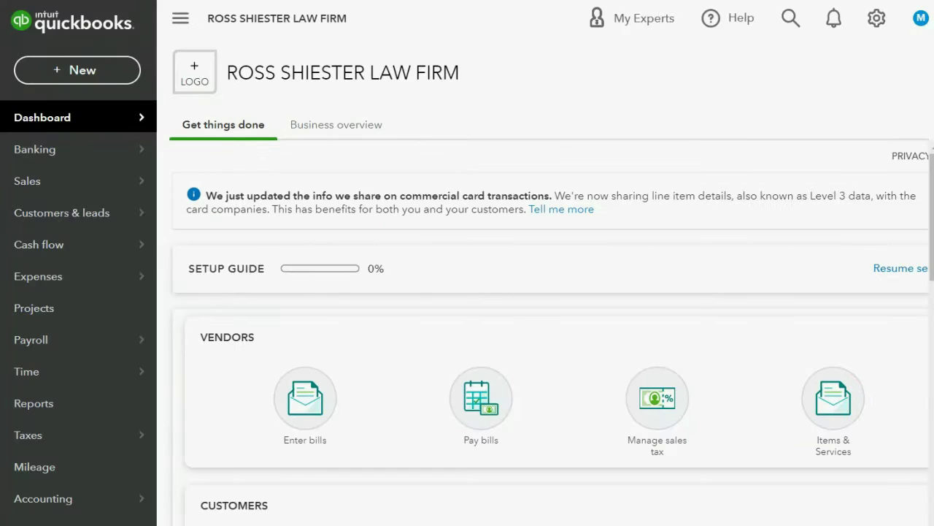
- Go to the chart of accounts and open the form for a new account
scroll(109, 428, "down", 2)
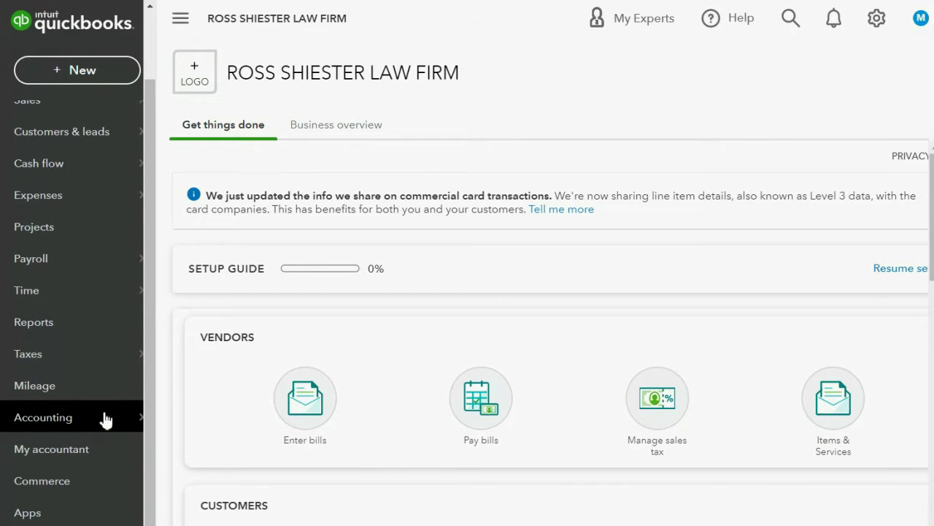
left_click(104, 419)
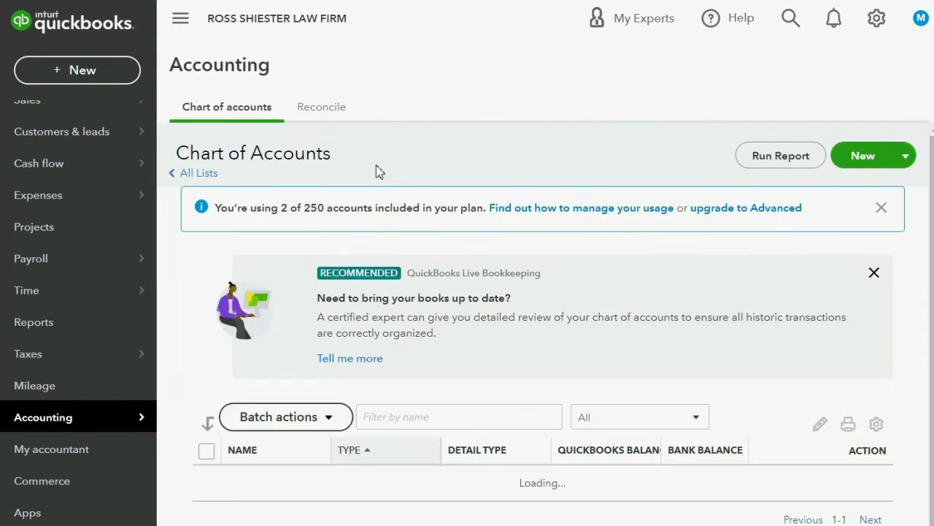
left_click(871, 26)
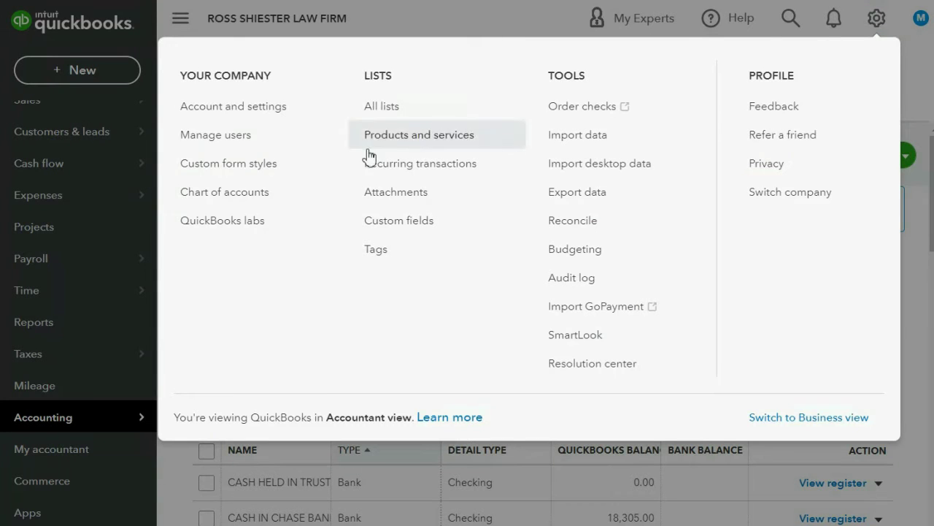
left_click(271, 201)
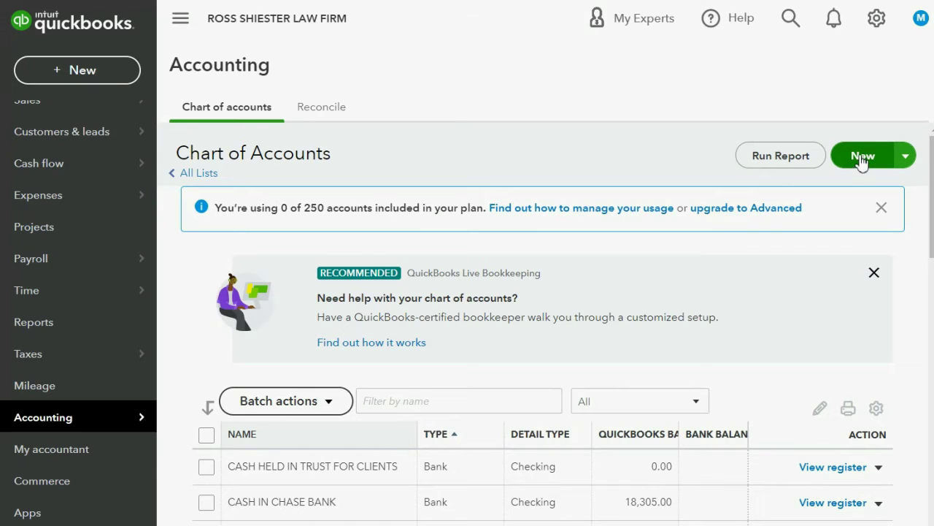
left_click(861, 157)
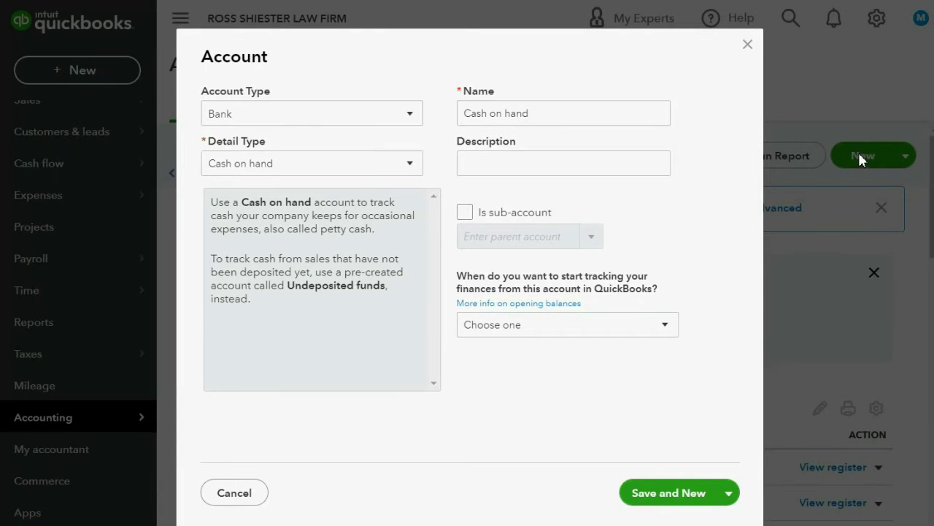
- Create and save an Income account with detail type Other Primary Income, named INCOME FROM BILLED DELIVERY
left_click(386, 118)
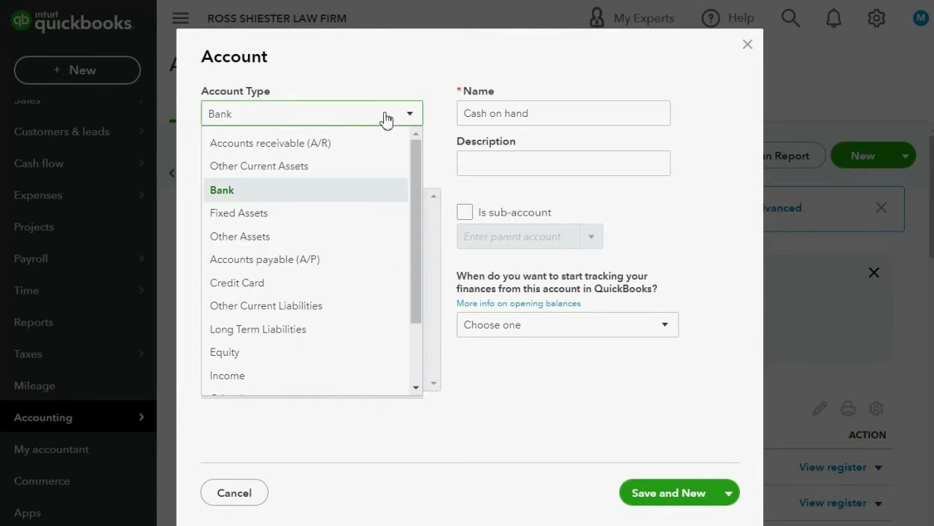
left_click(289, 377)
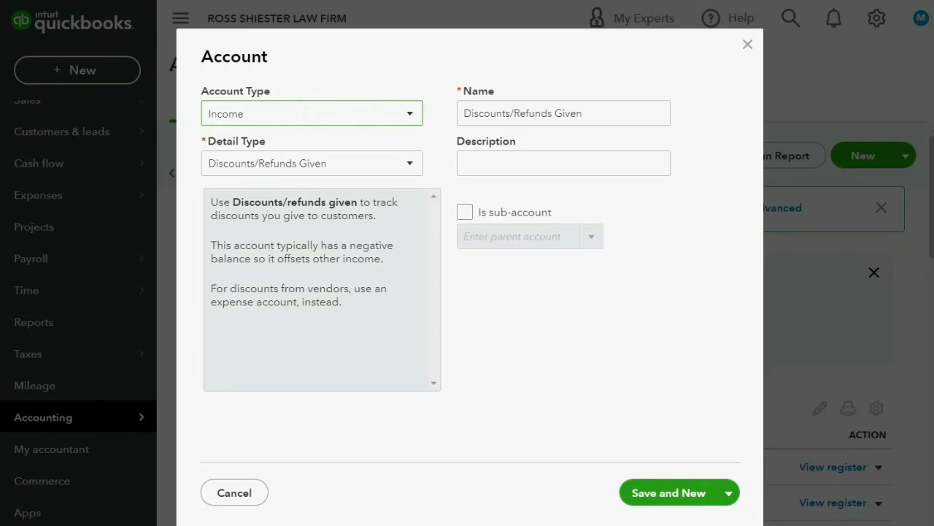
left_click(406, 169)
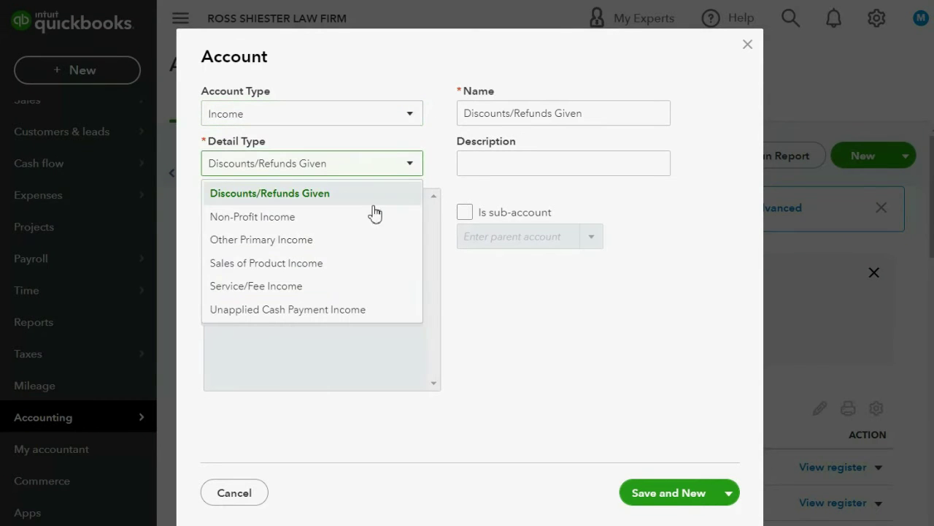
left_click(360, 241)
left_click_drag(579, 120, 396, 109)
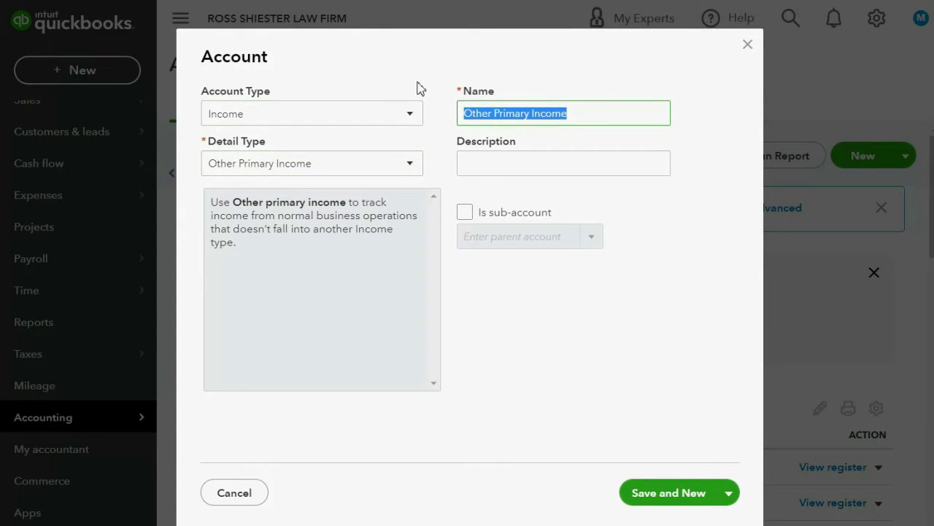
type("INCOME FROM BILLED DELI")
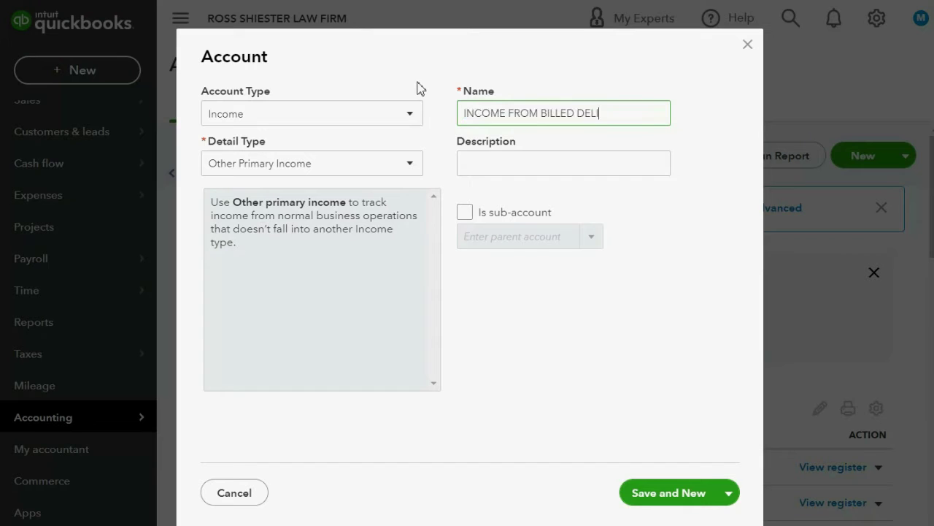
type("VERY")
left_click(676, 494)
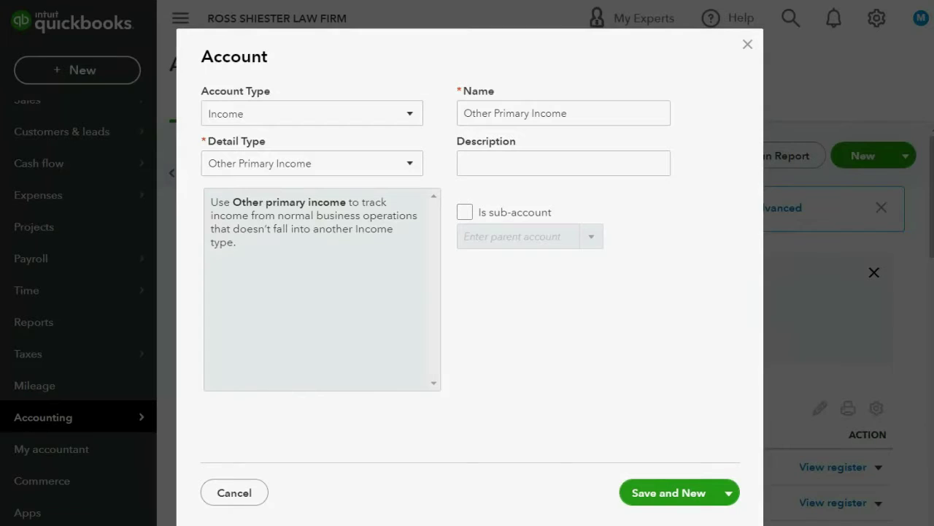
- Name the second Other Primary Income account INCOME FROM BILLED PROF SVS
left_click(606, 119)
left_click_drag(605, 119, 426, 130)
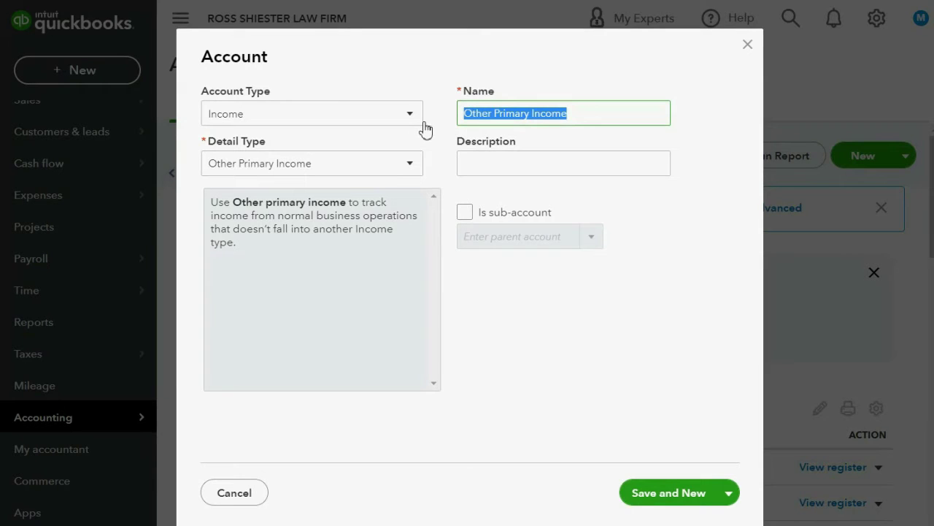
type("INCOME FROM BILLED PROF  SV")
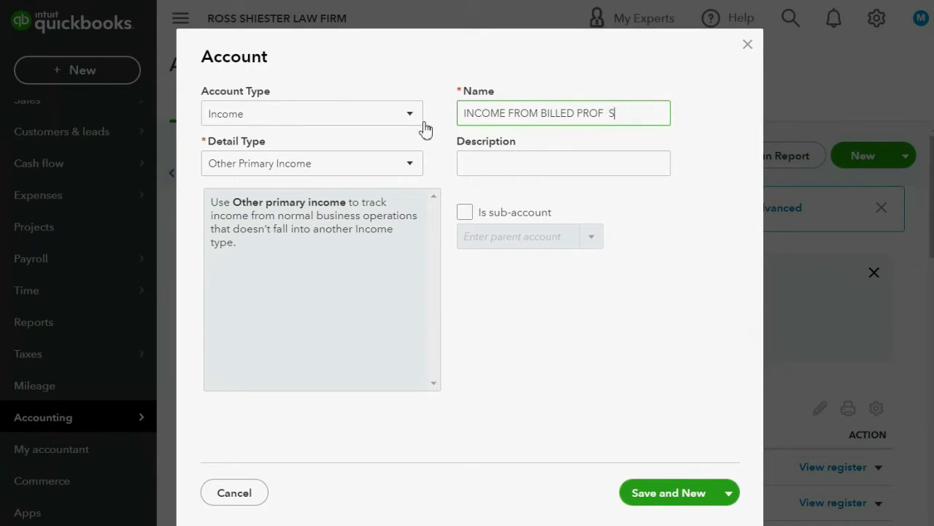
type("S")
key("Left")
key("Left")
key("Left")
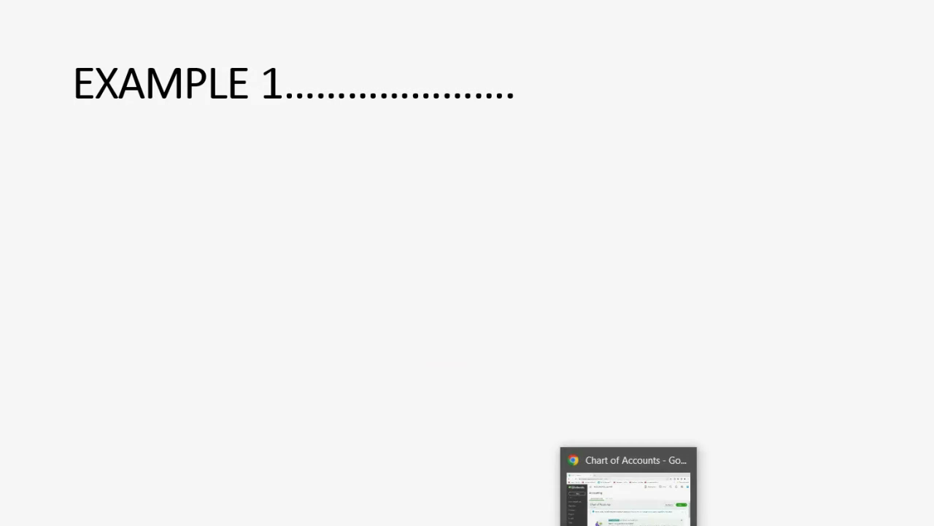
- Switch to QuickBooks and save the company's expense settings with billable expenses and items tracked as income in multiple accounts
left_click(628, 503)
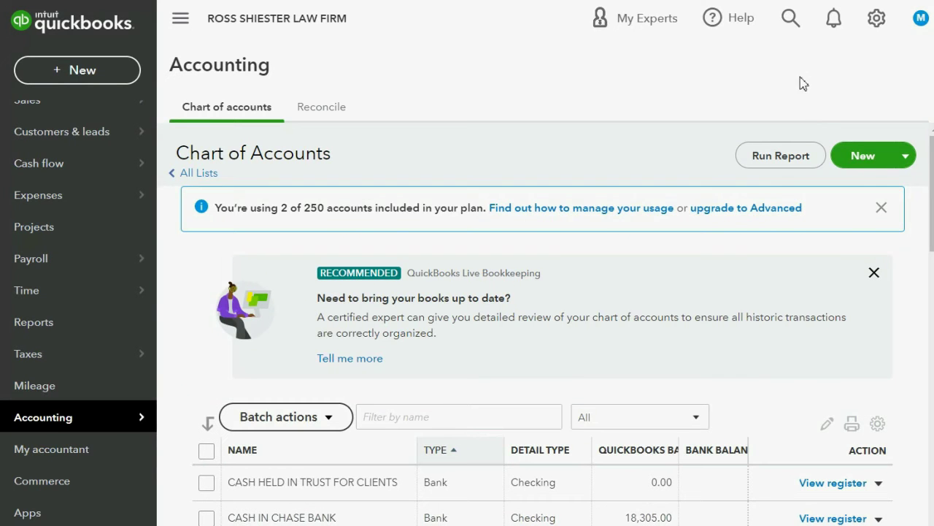
left_click(876, 26)
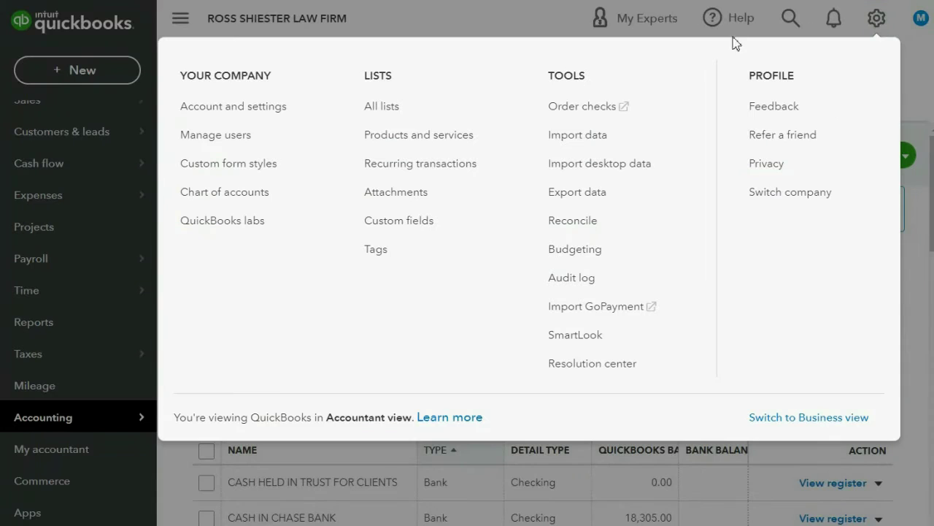
left_click(263, 115)
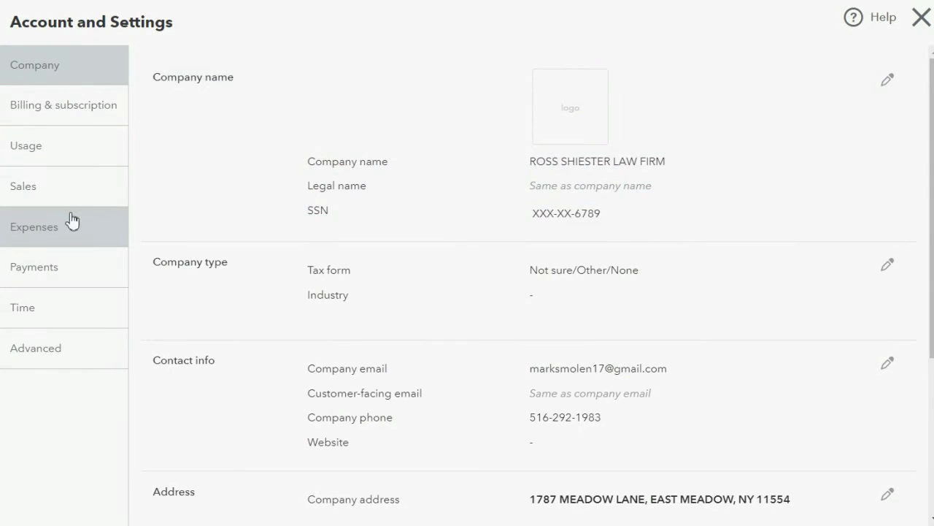
left_click(66, 227)
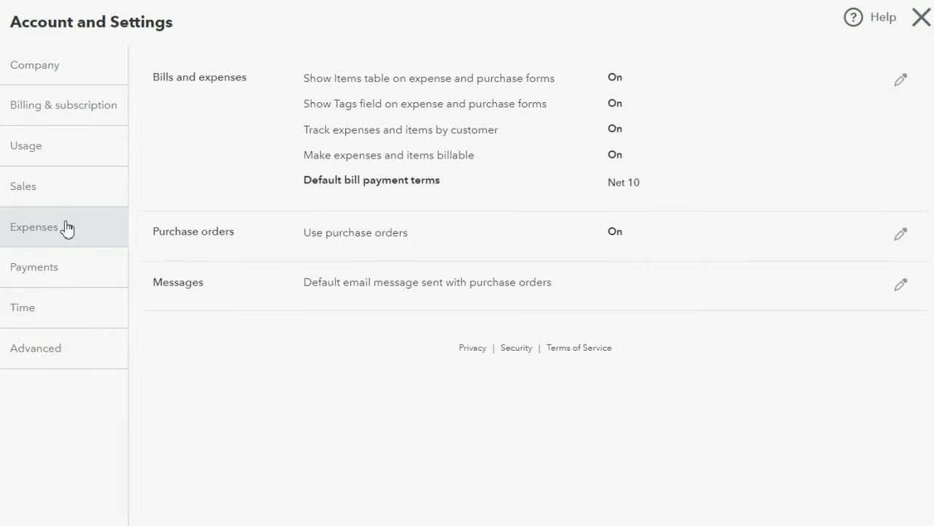
left_click(890, 86)
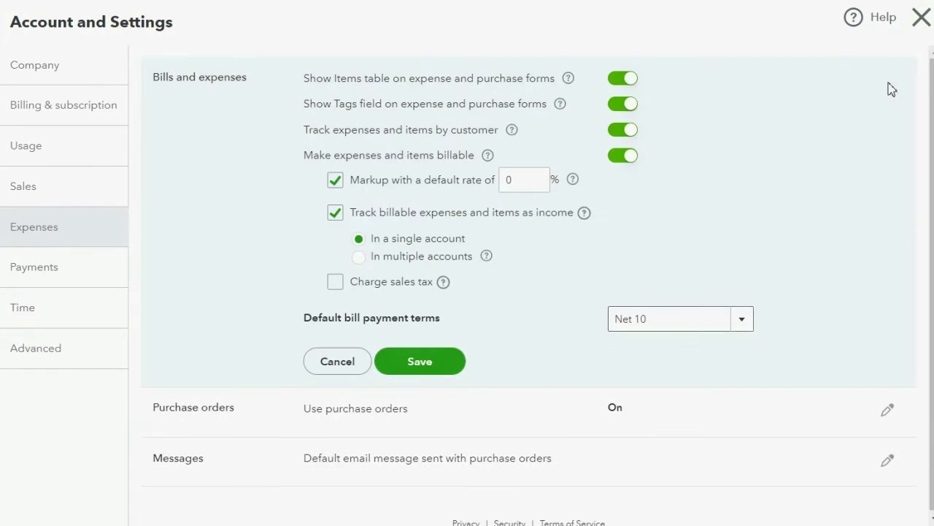
left_click(359, 257)
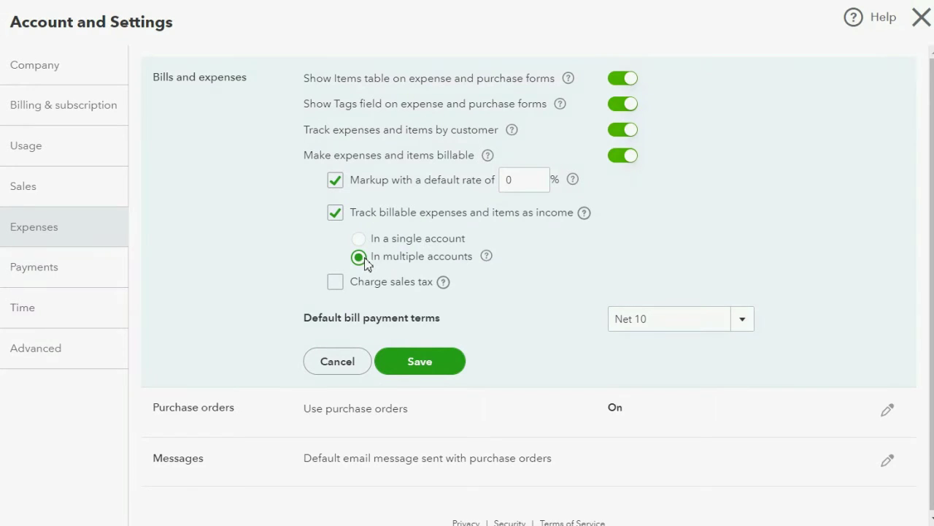
left_click(412, 362)
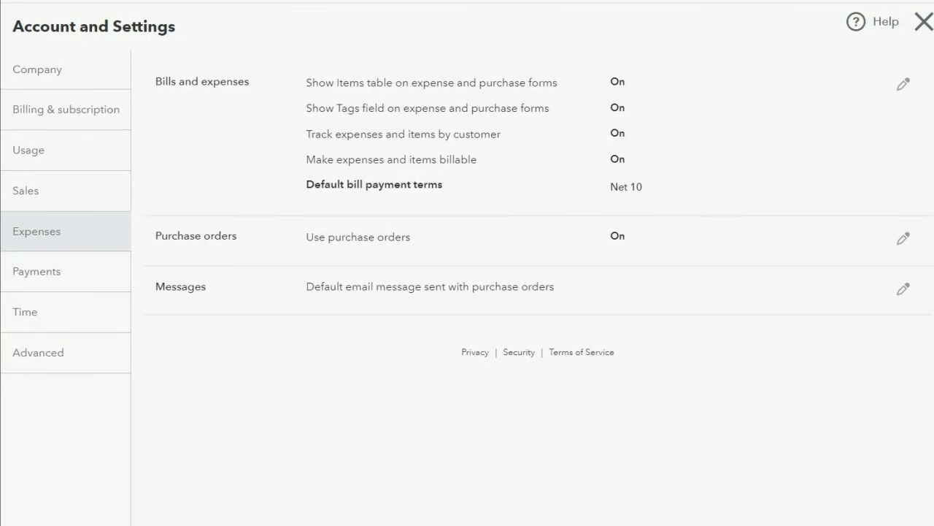
left_click(901, 446)
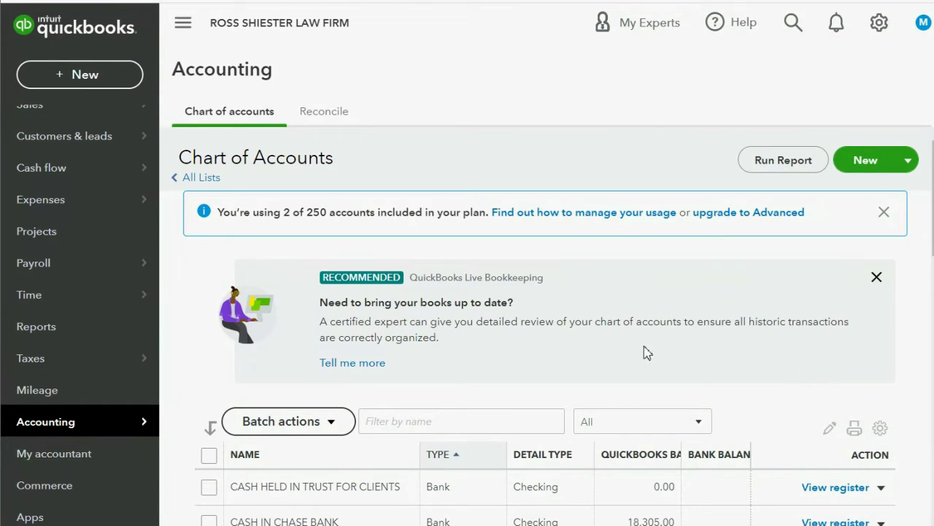
- Edit the DELIVERY EXPENSE account in the chart of accounts for billable expenses, with income account INCOME FROM BILLED DELIVERY, and save it
mouse_move(88, 427)
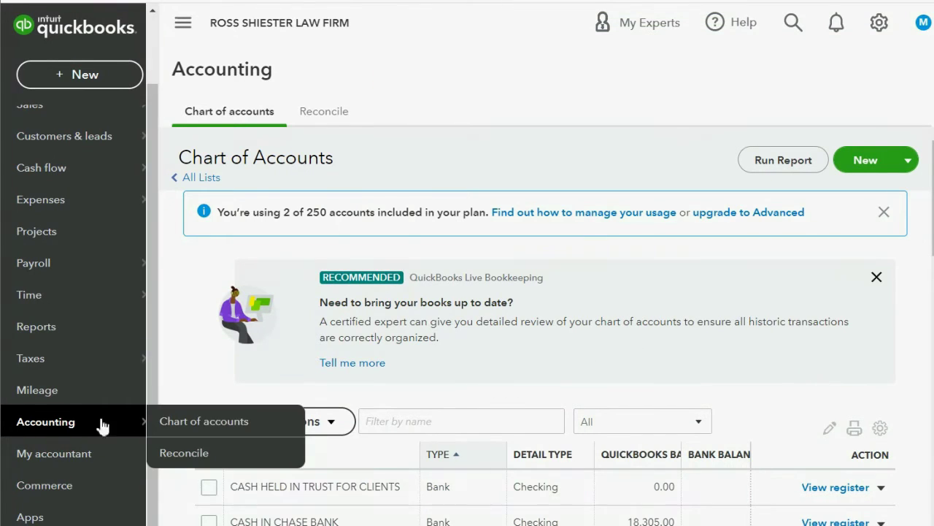
left_click(194, 422)
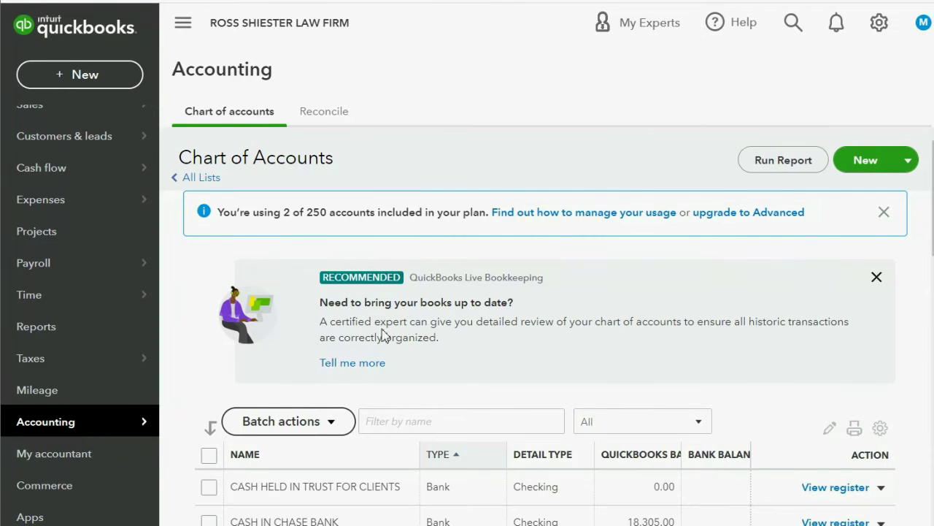
scroll(387, 328, "down", 5)
scroll(388, 326, "down", 6)
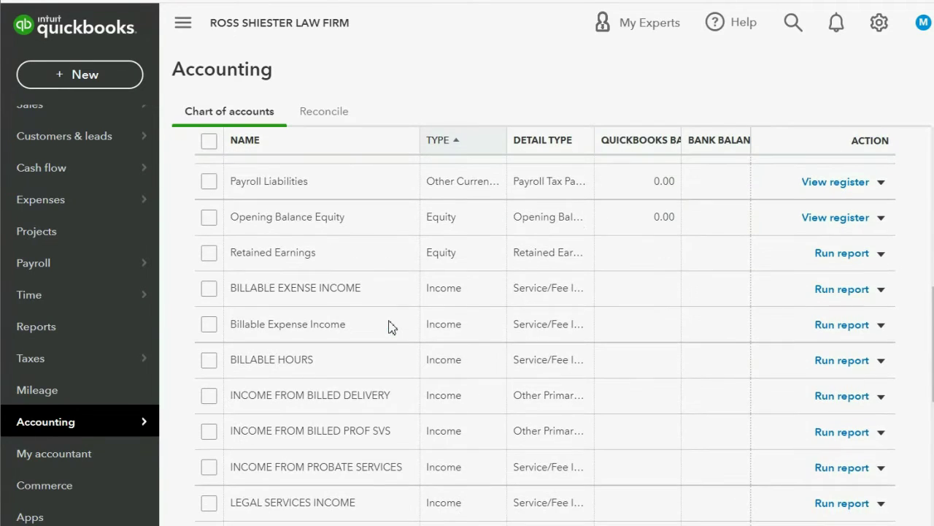
scroll(390, 324, "down", 1)
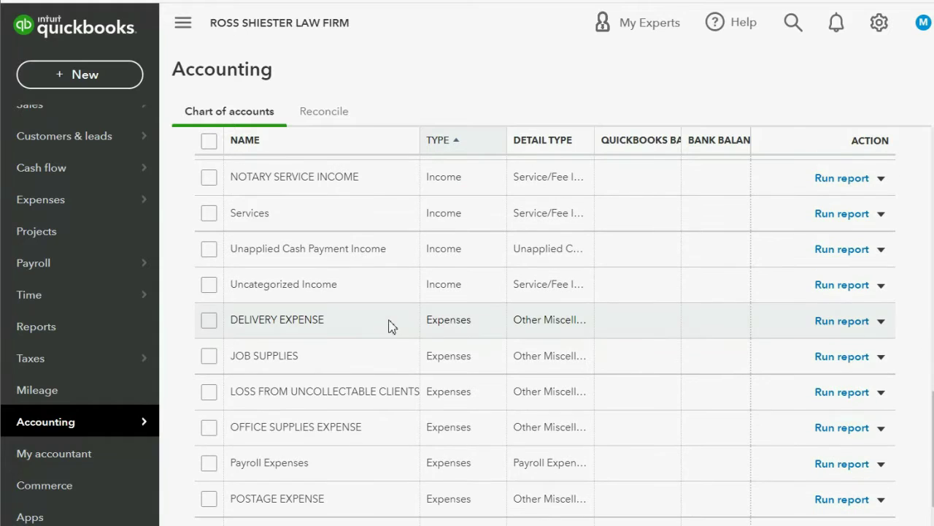
left_click(881, 321)
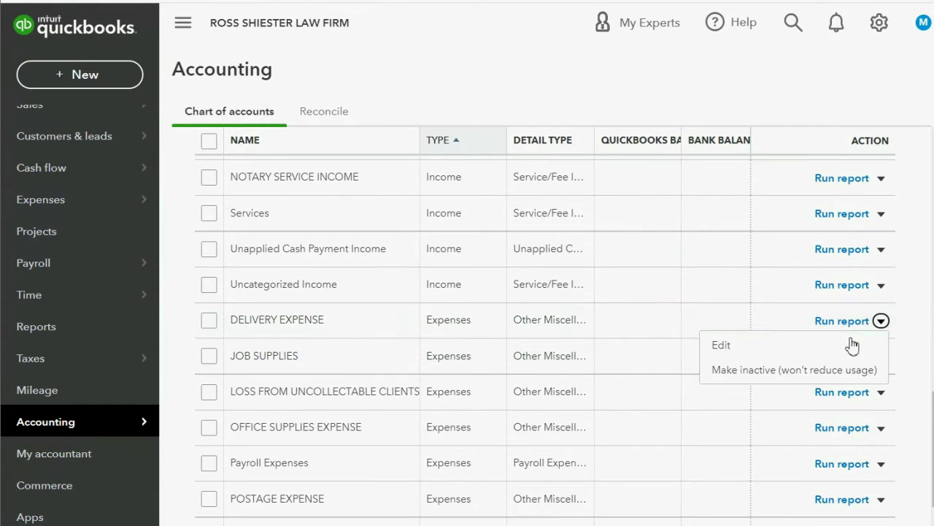
left_click(822, 344)
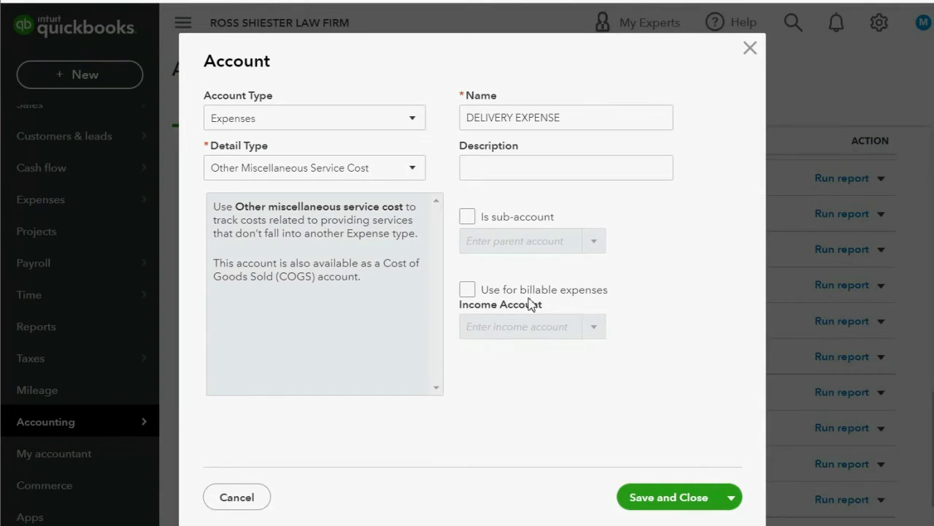
left_click(468, 291)
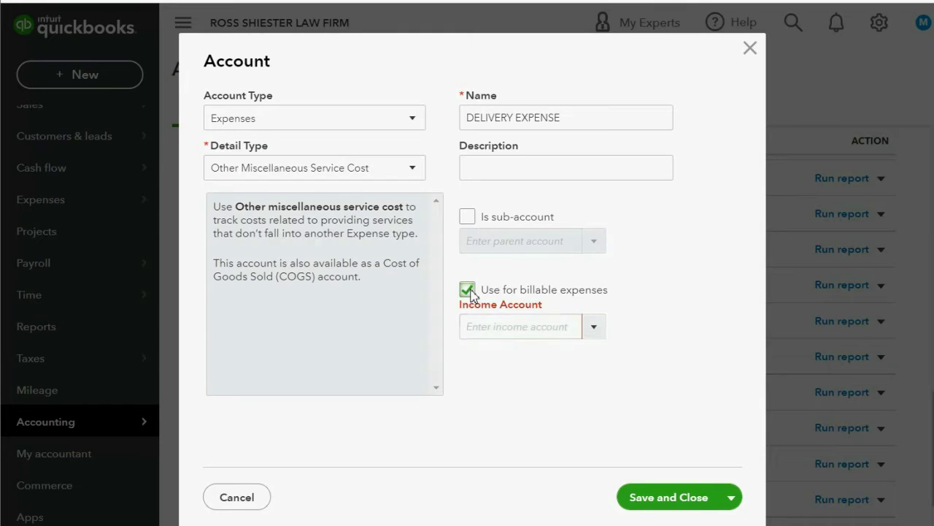
left_click(595, 332)
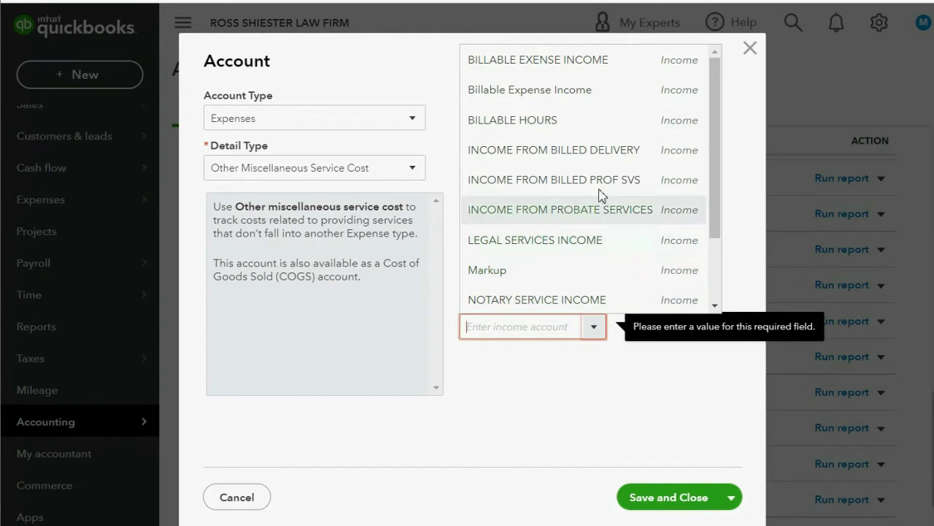
left_click(597, 151)
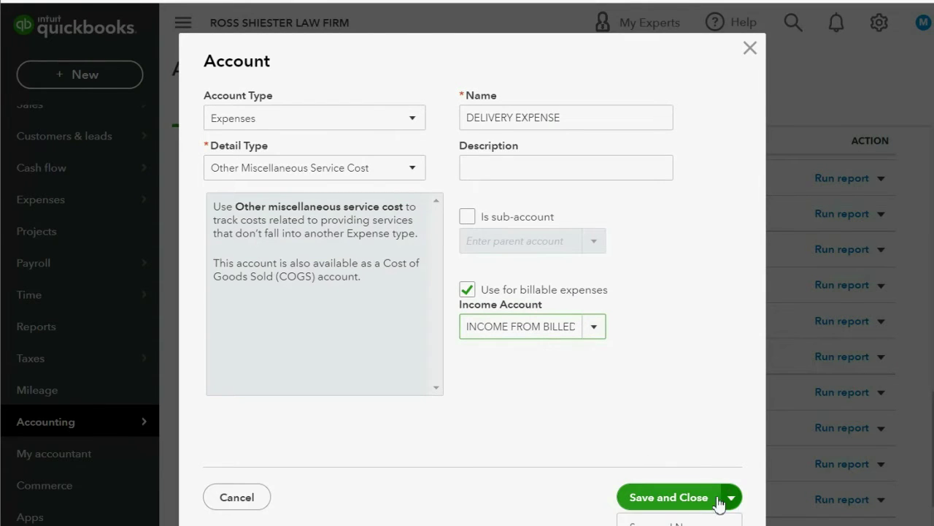
left_click(672, 501)
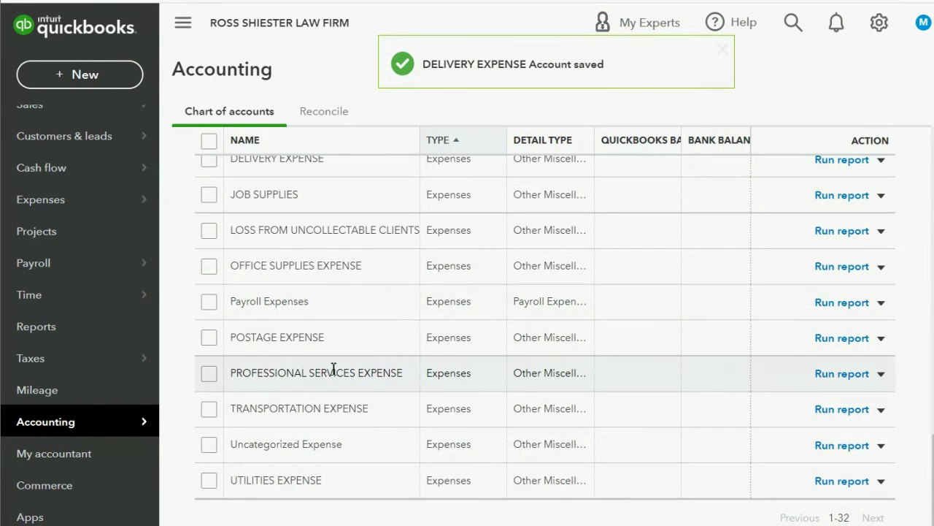
- Edit the PROFESSIONAL SERVICES EXPENSE account for use with billable expenses, with income account INCOME FROM BILLED PROF SVS, and save it
left_click(879, 376)
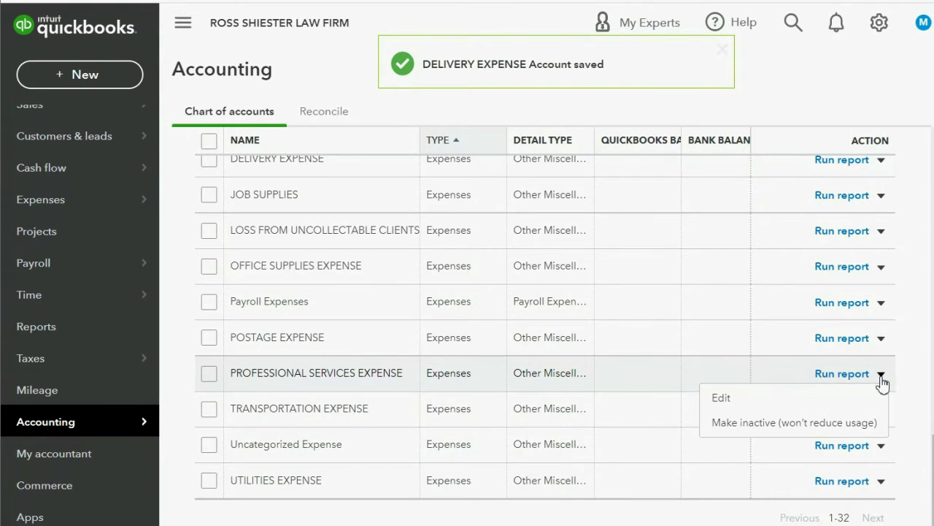
left_click(796, 400)
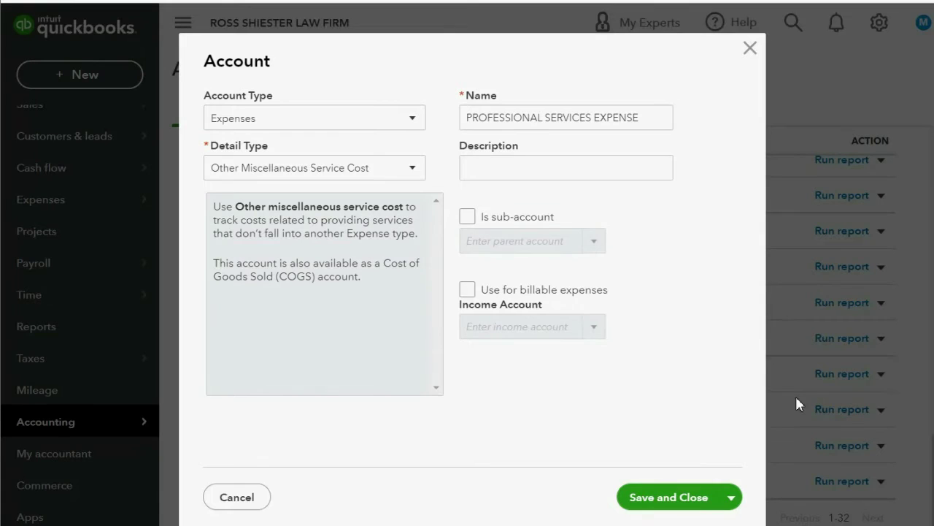
left_click(467, 289)
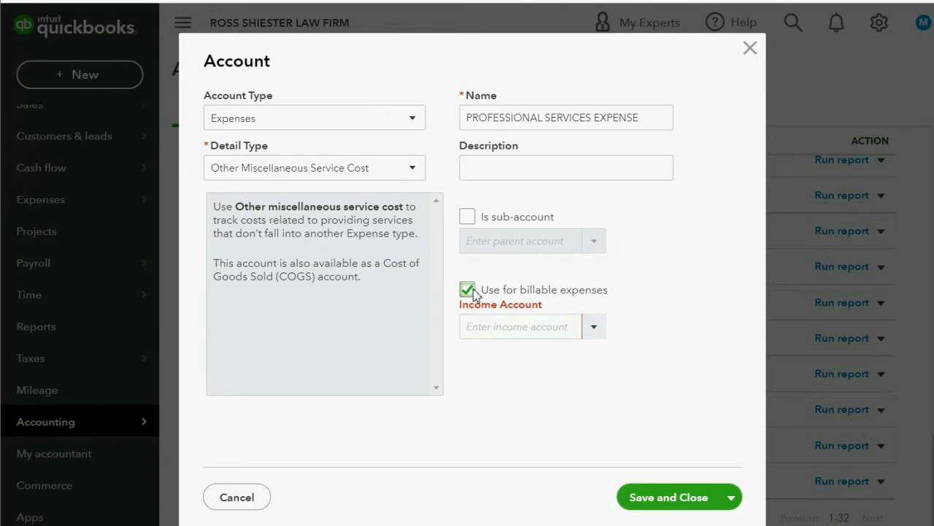
left_click(594, 332)
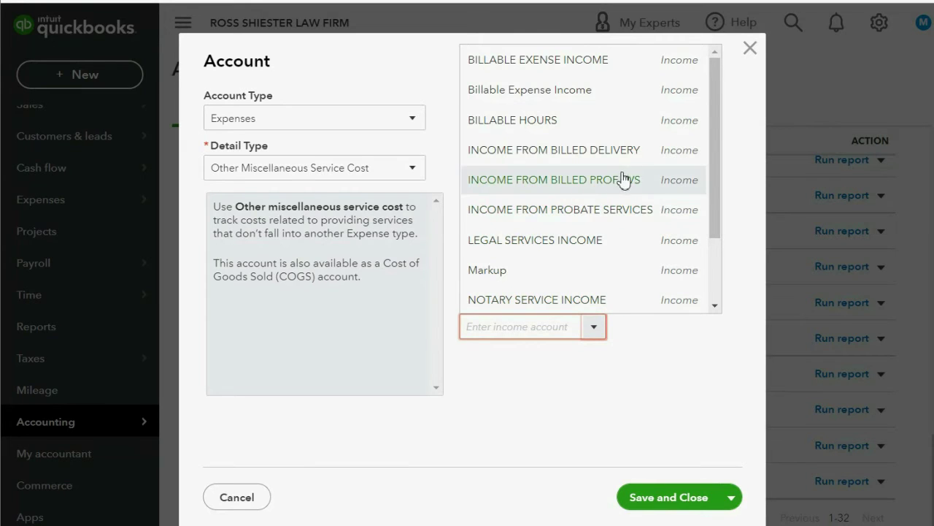
left_click(583, 187)
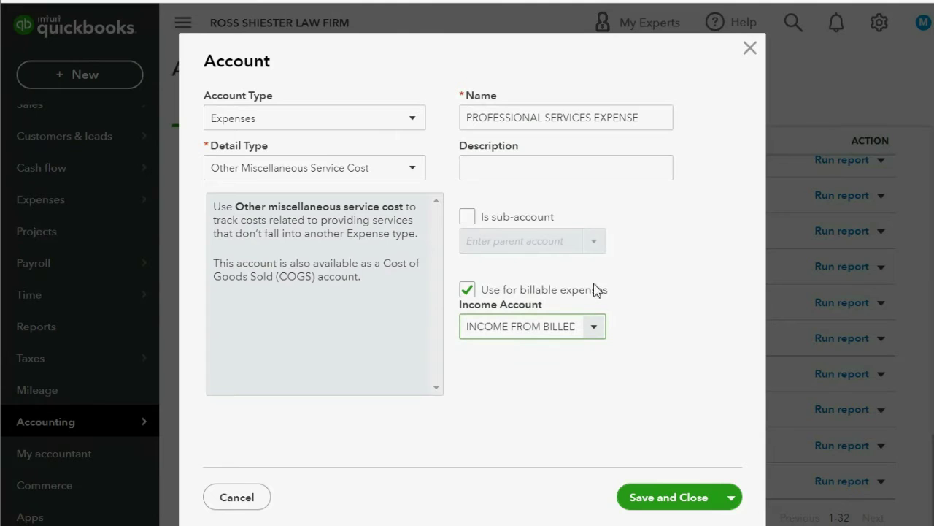
left_click(659, 496)
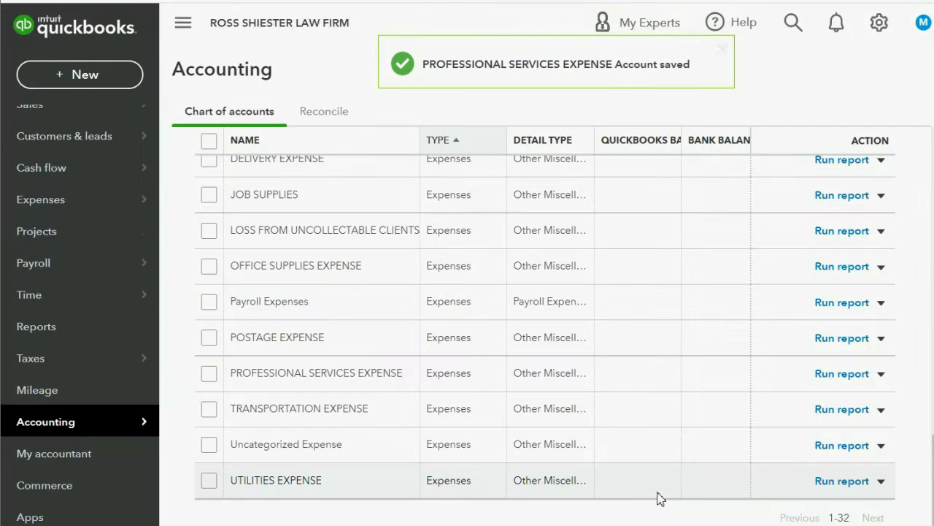
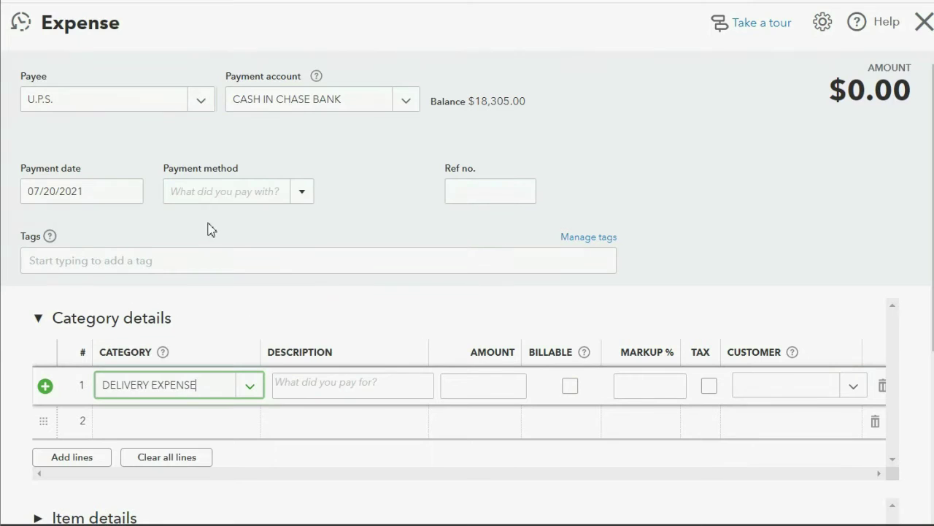
- Complete the U.P.S. expense's DELIVERY EXPENSE line with amount 400, assign the customer, mark it billable, and save the expense
left_click(409, 103)
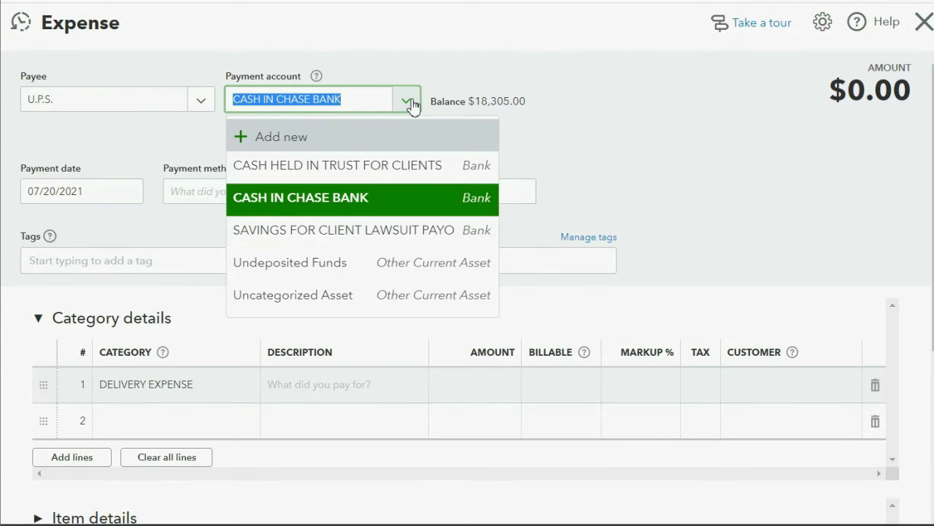
left_click(410, 105)
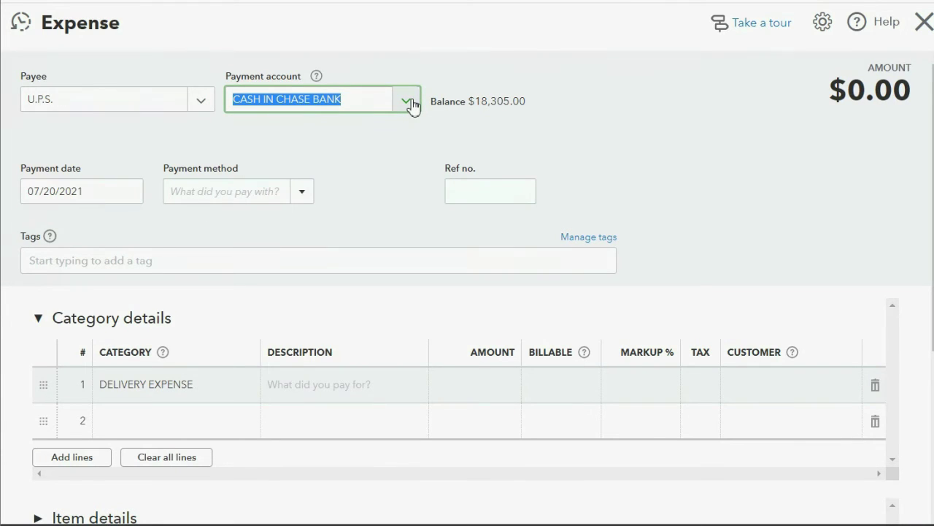
left_click(497, 381)
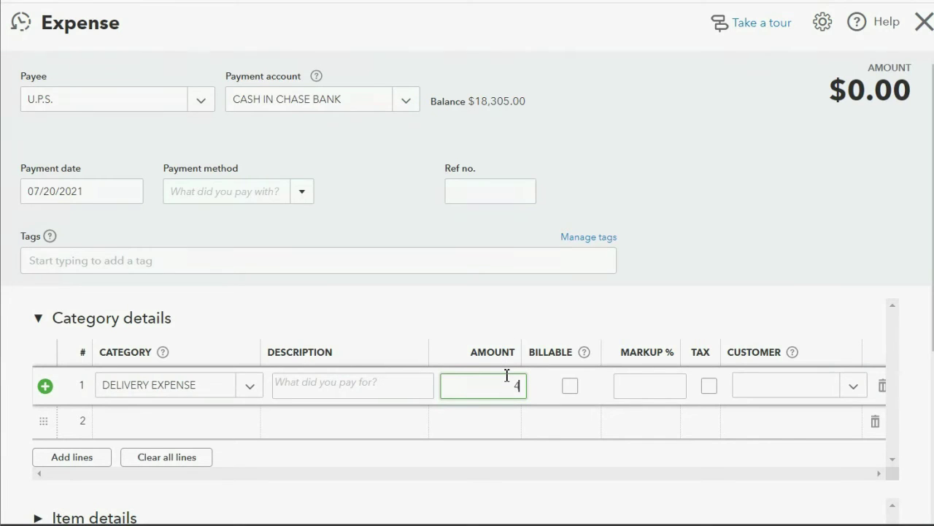
type("400")
key("Tab")
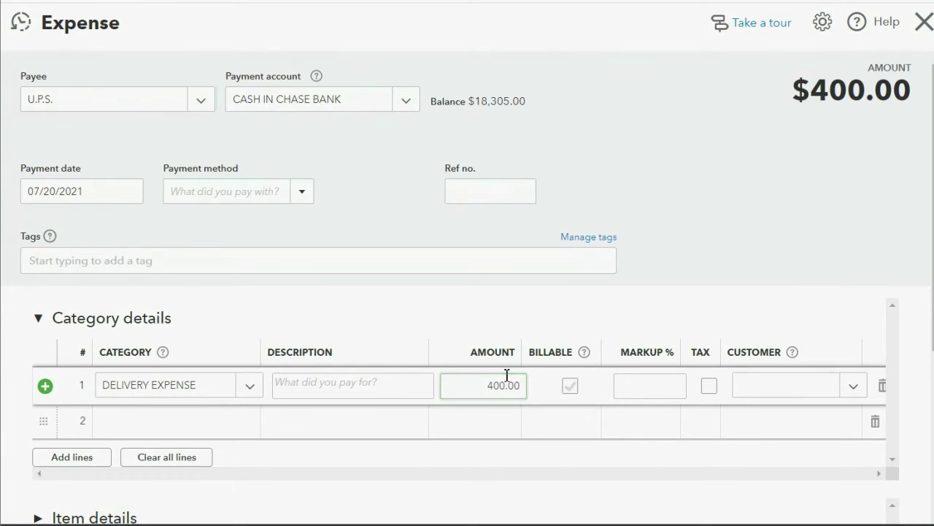
left_click(854, 389)
left_click(834, 454)
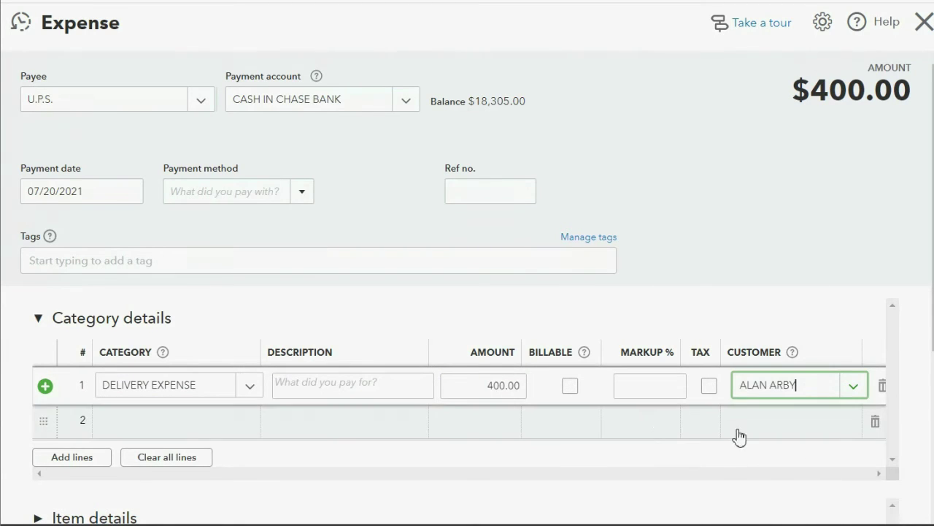
left_click(570, 386)
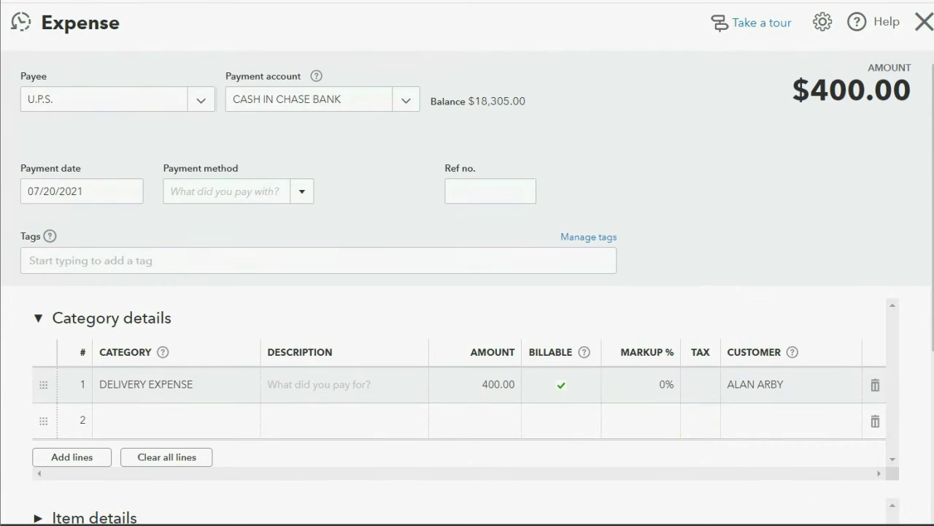
key("ctrl+alt+d")
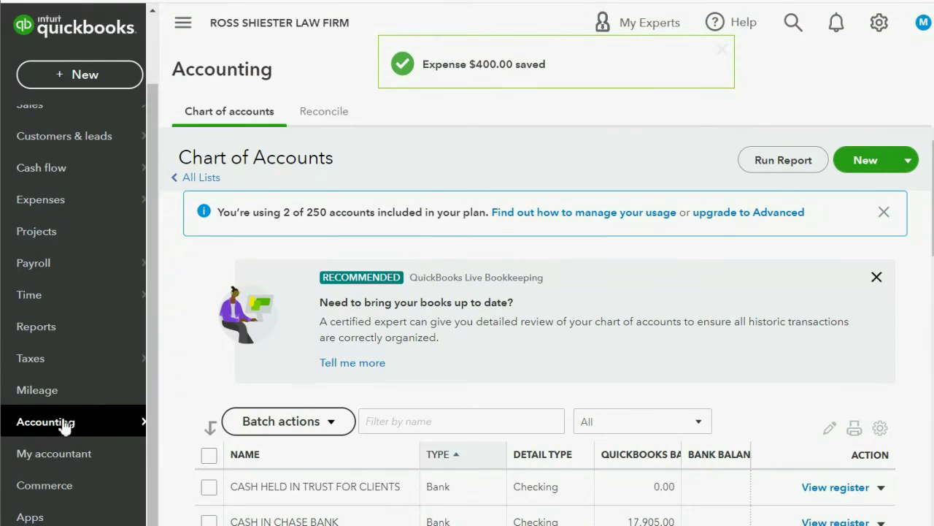
- Open the custom Trial Balance report and drill into the DELIVERY EXPENSE balance to review its transactions and amounts
mouse_move(64, 405)
left_click(56, 329)
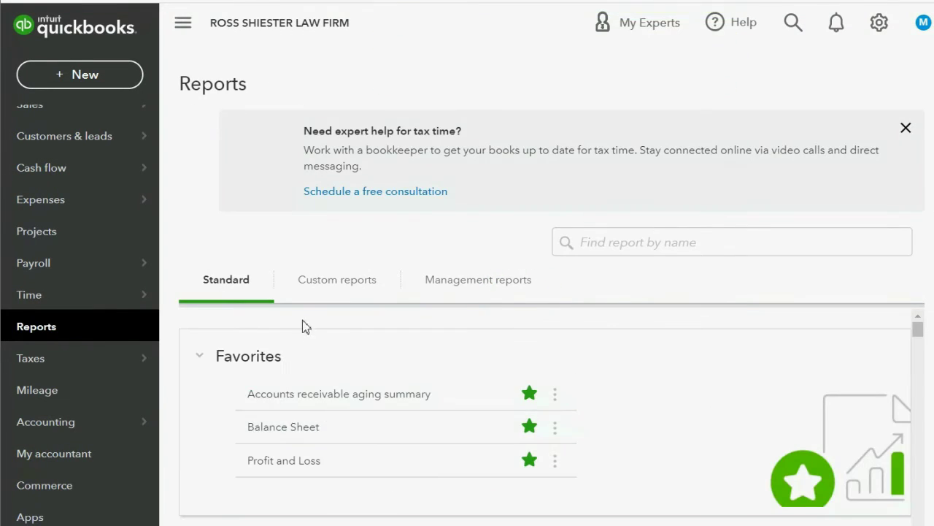
left_click(329, 282)
left_click(228, 475)
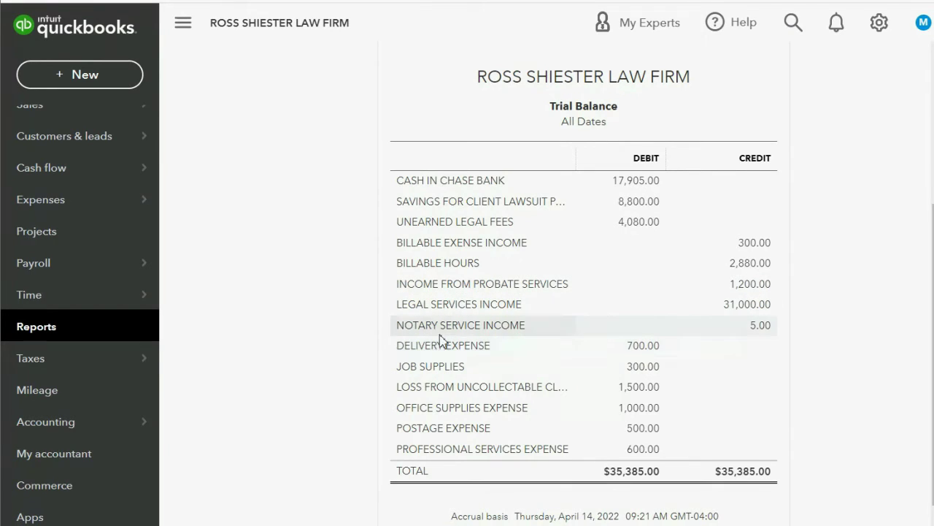
double_click(641, 348)
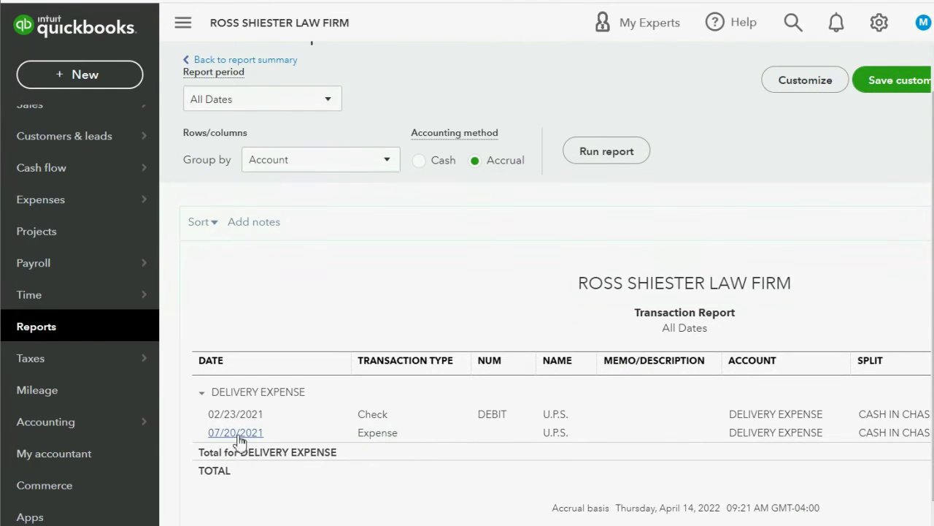
scroll(544, 356, "right", 4)
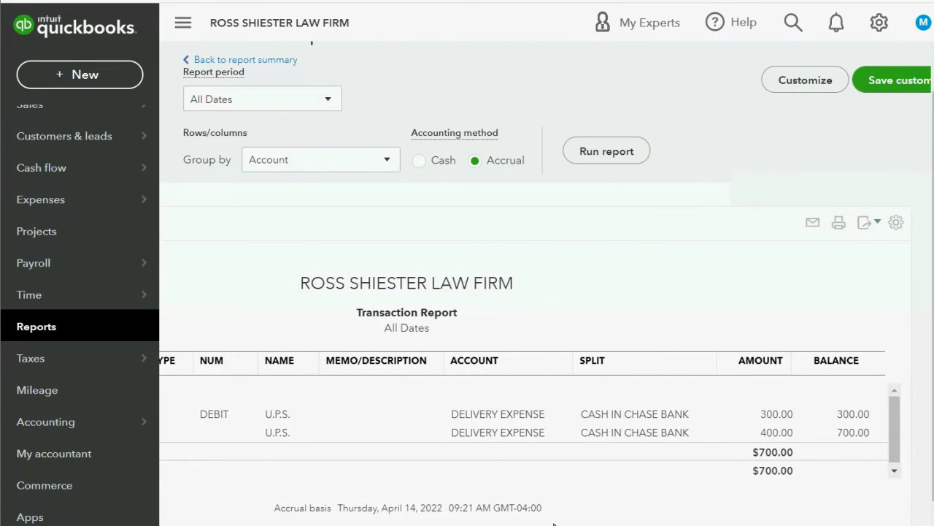
scroll(544, 356, "left", 4)
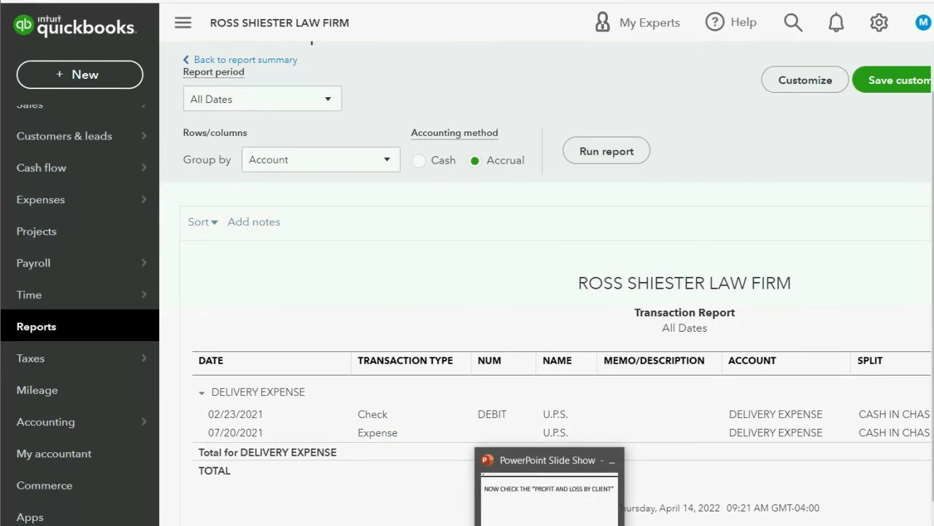
- Check the slide show's instruction, switch back to QuickBooks and open the custom Profit and Loss by Customer report
left_click(551, 453)
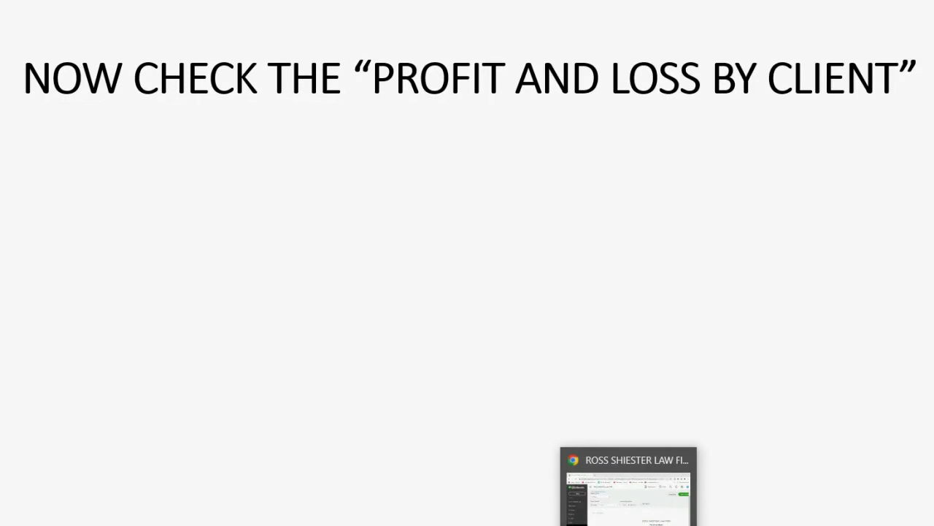
left_click(631, 493)
left_click(77, 334)
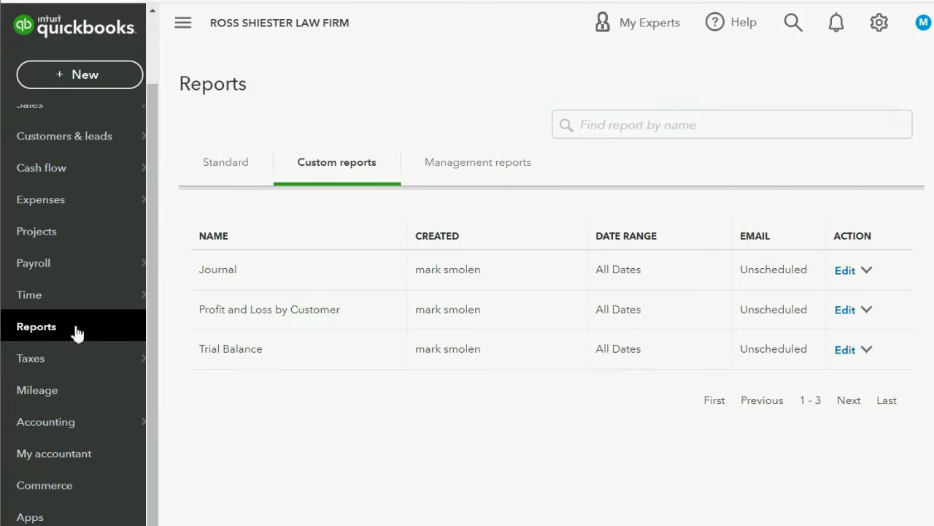
left_click(270, 429)
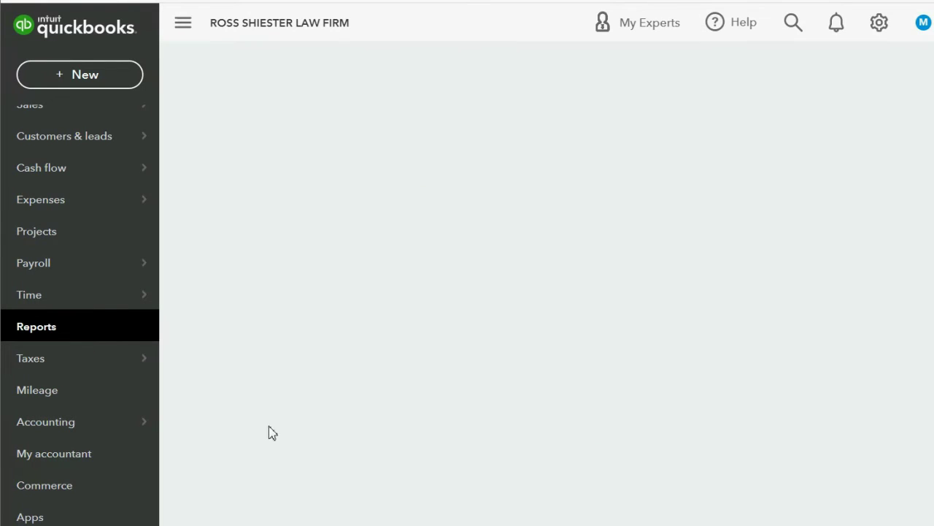